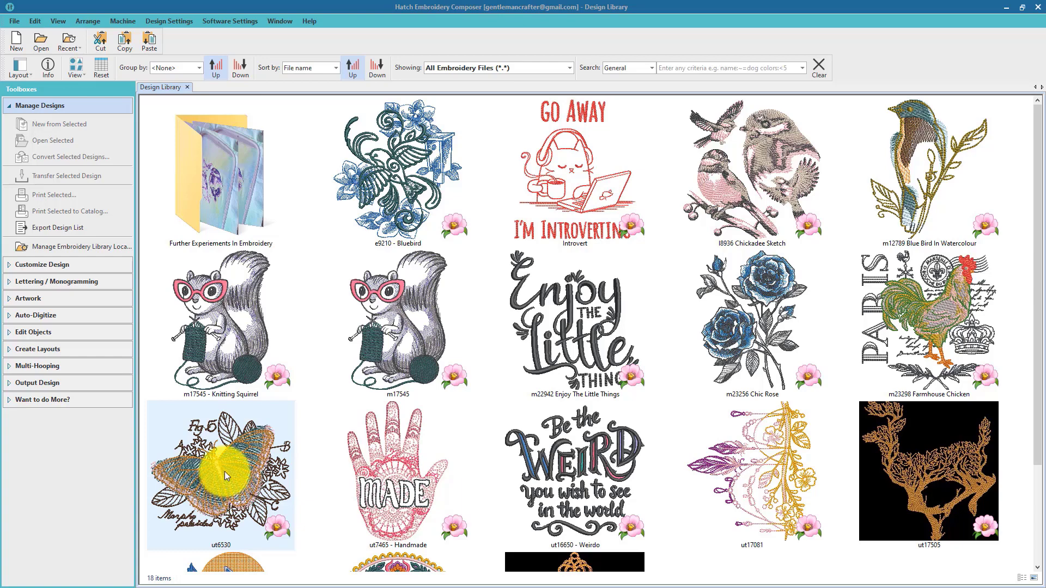
Open the ut6530 butterfly design and accept the Non-native design warning with OK
double_click(225, 471)
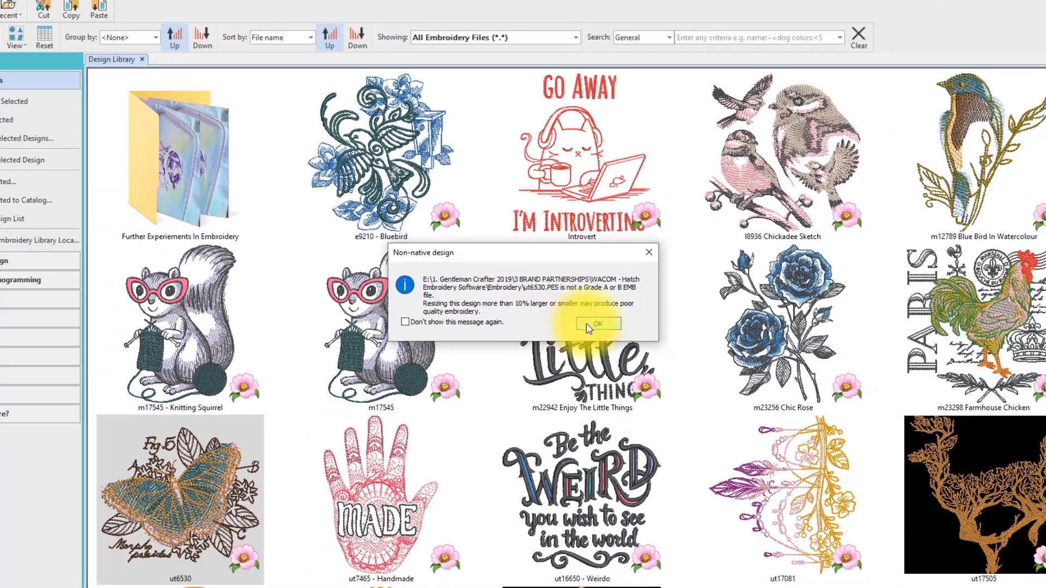
left_click(607, 332)
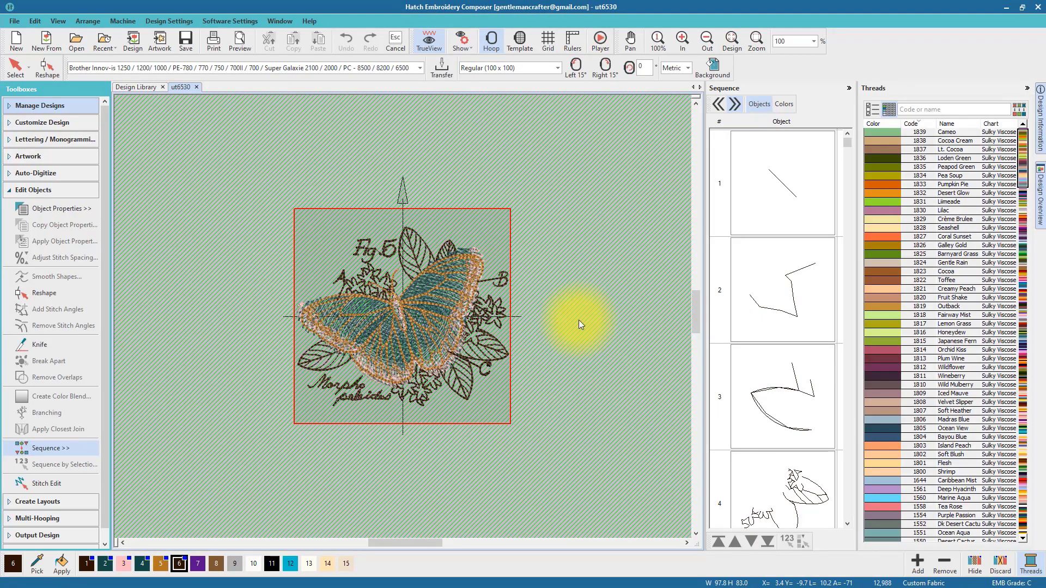
Change the design's hoop to Large (180 x 300)
left_click(557, 68)
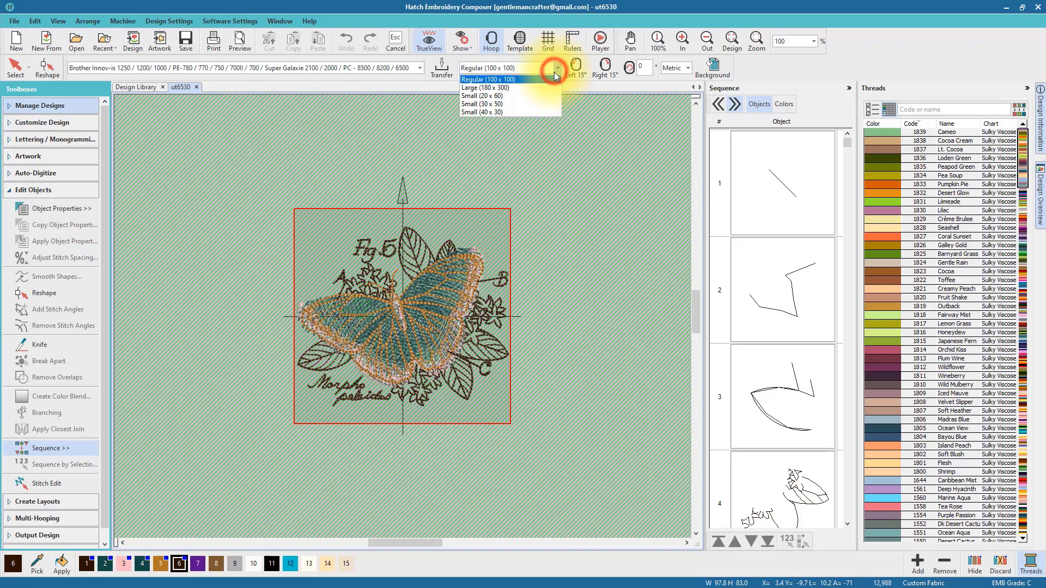
left_click(552, 84)
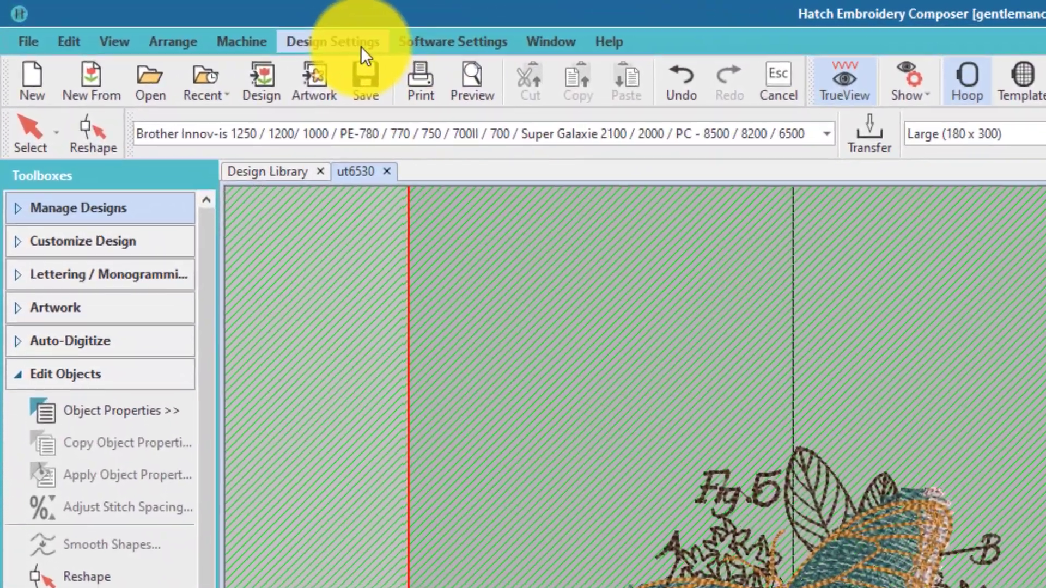
left_click(360, 46)
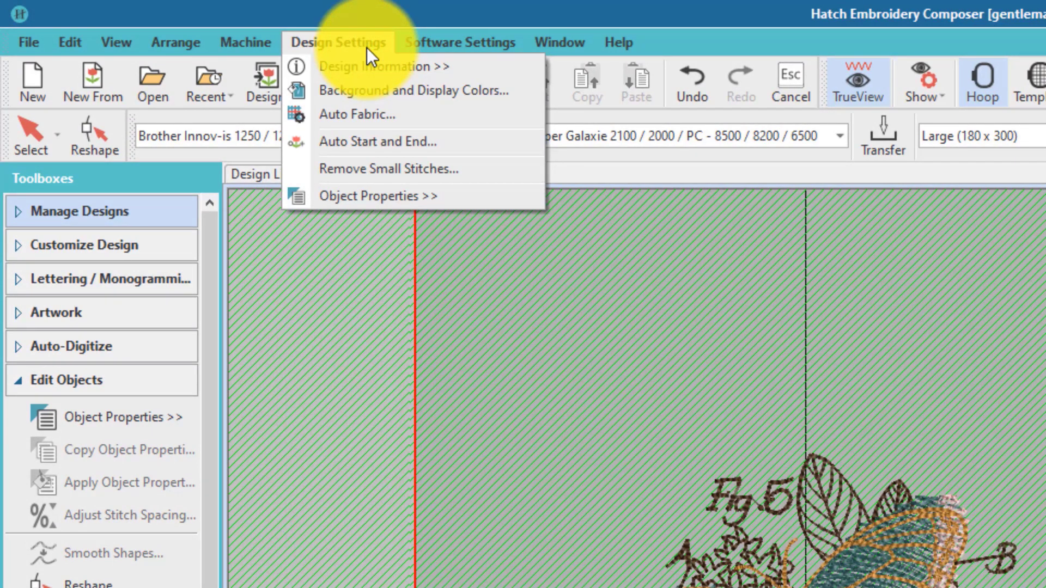
Set Auto Fabric to Linen, using Tear Away x 2 backing
left_click(372, 108)
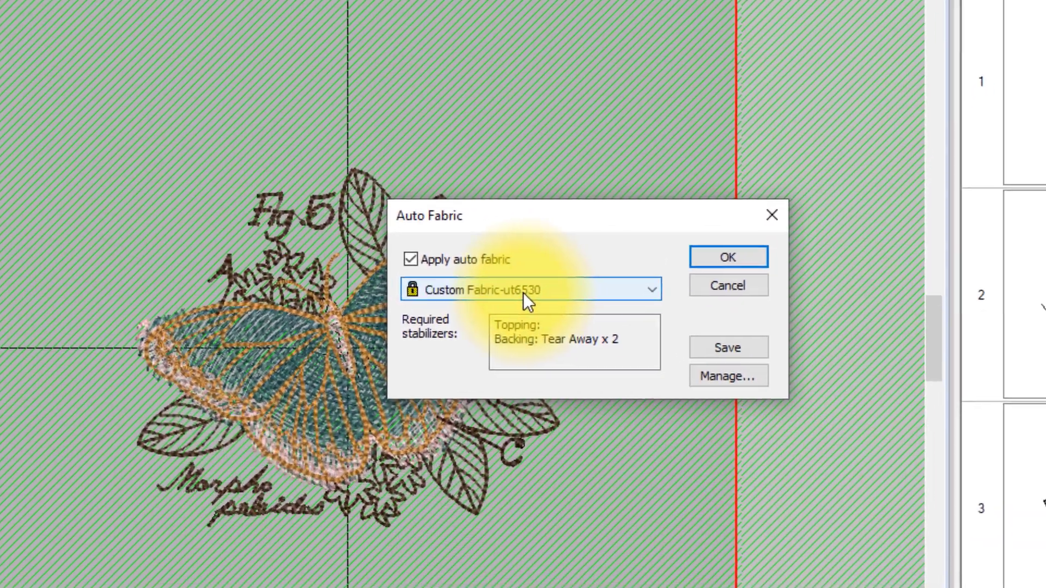
left_click(475, 262)
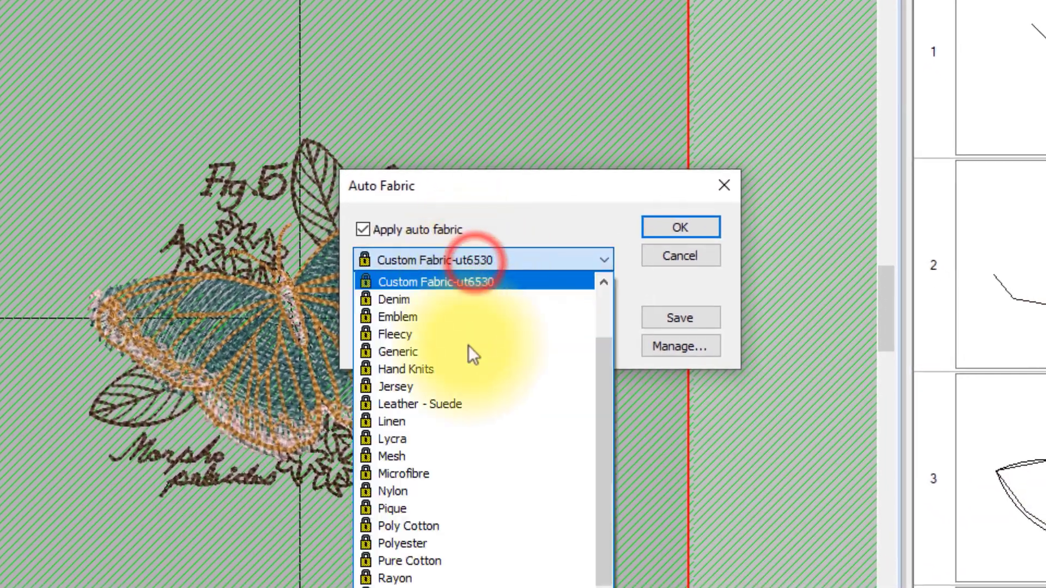
left_click(461, 427)
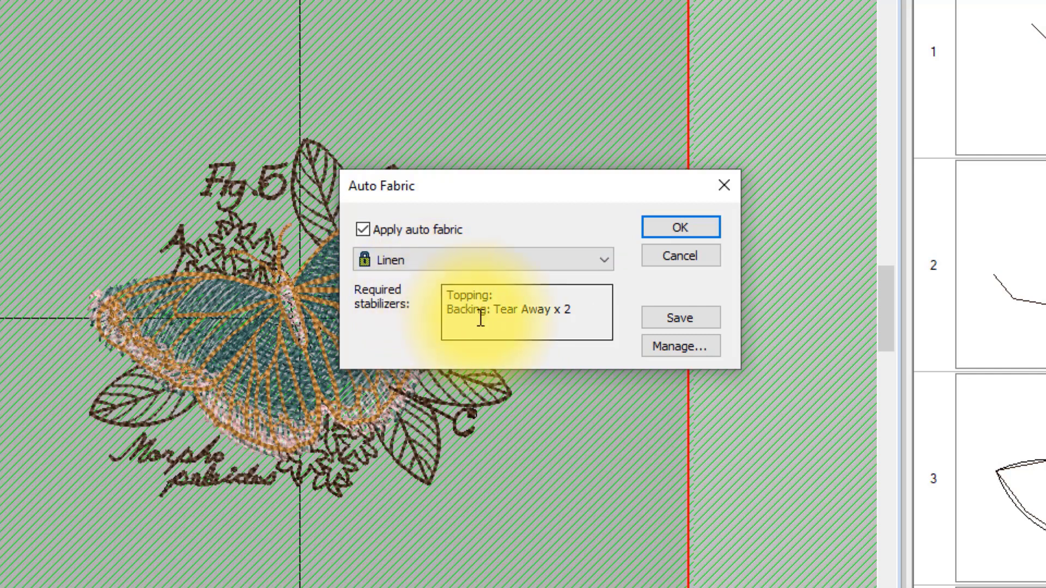
key("Return")
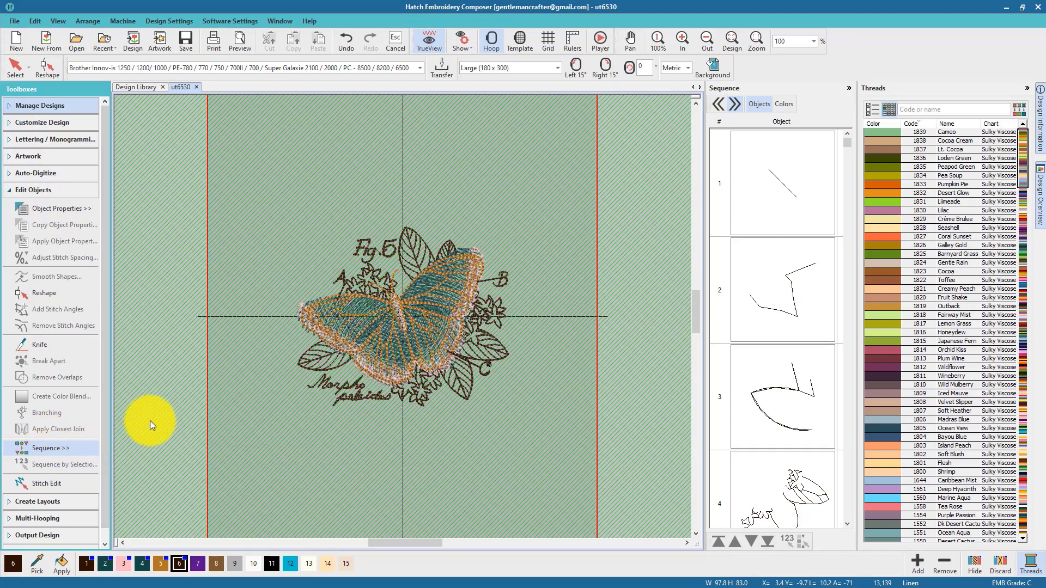
View the Sequence panel's Colors tab and scroll through the thread colour blocks
left_click(780, 106)
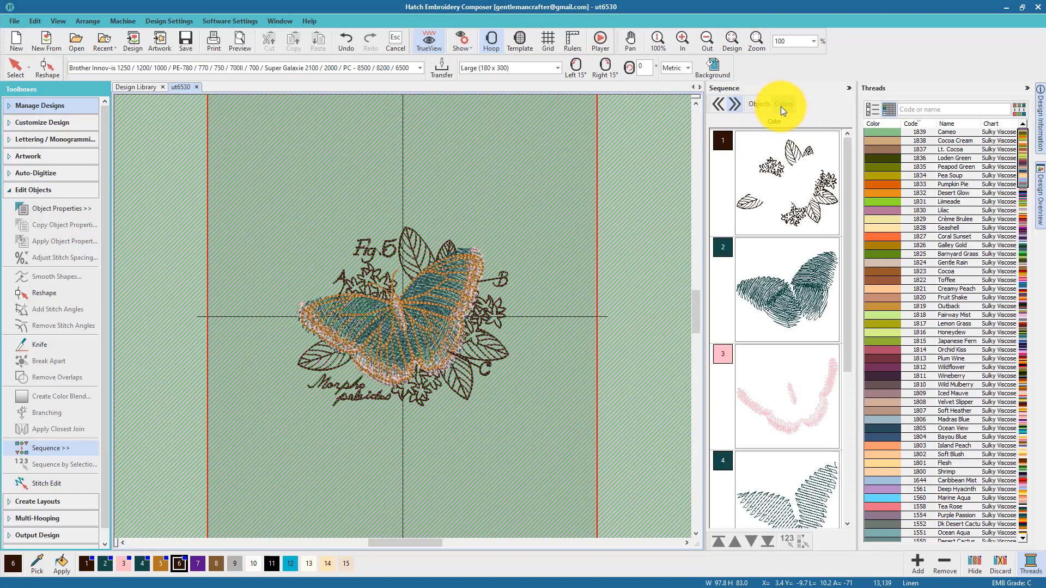
left_click_drag(845, 297, 821, 282)
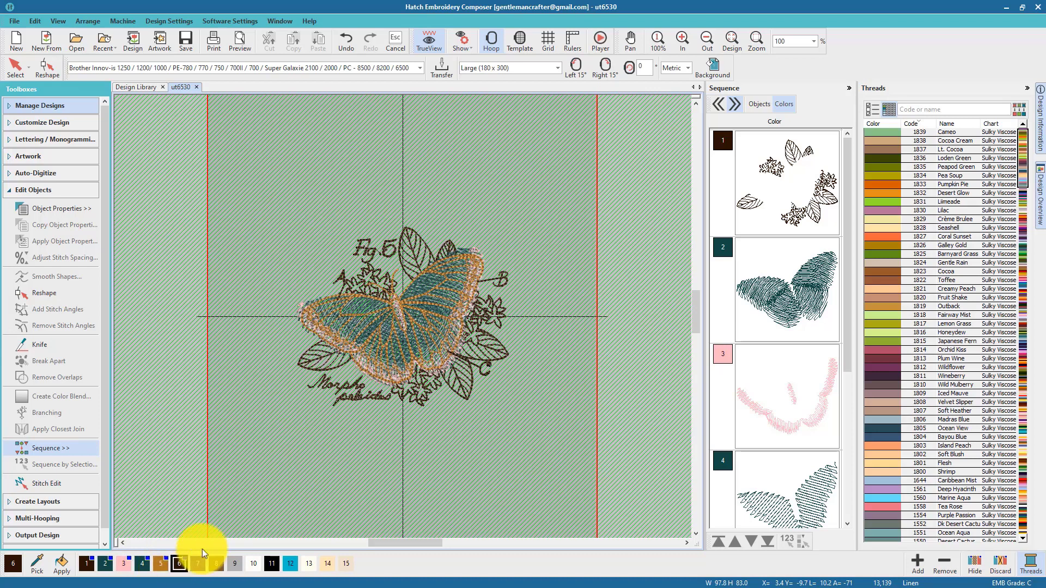
left_click_drag(847, 238, 853, 298)
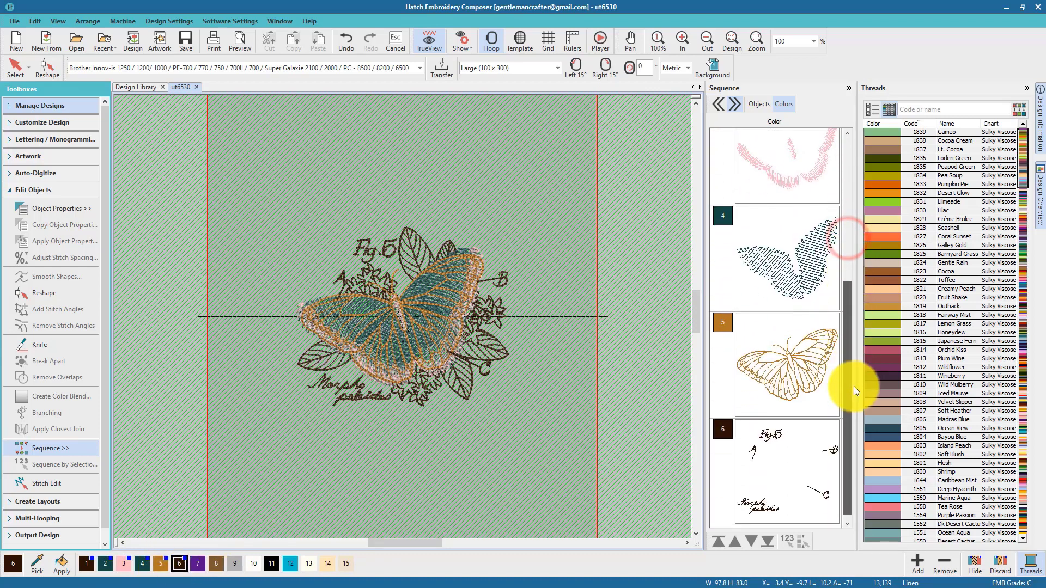
left_click_drag(853, 389, 867, 270)
left_click_drag(851, 174, 849, 144)
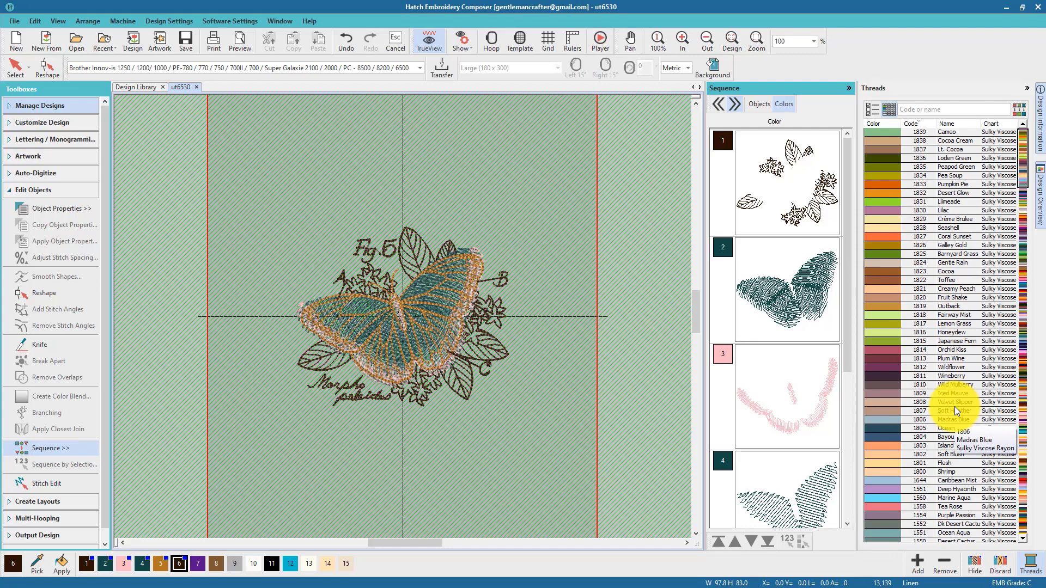
left_click(871, 107)
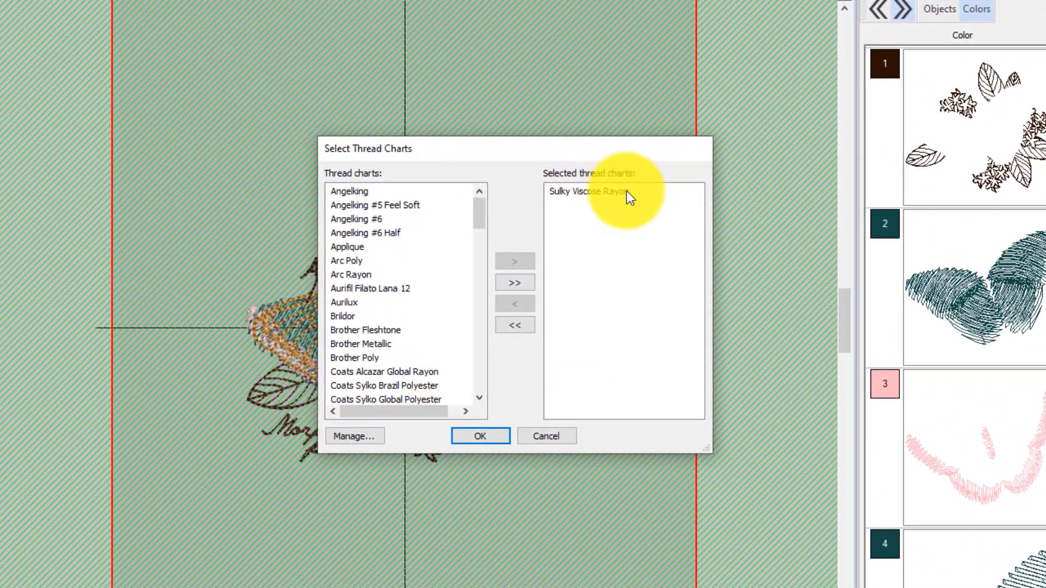
left_click_drag(482, 214, 466, 271)
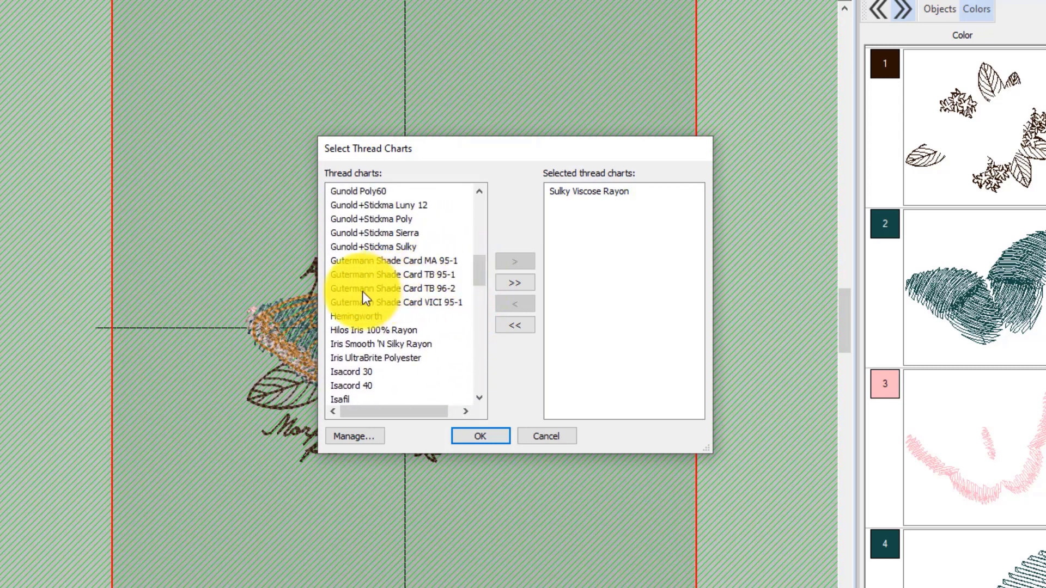
left_click_drag(478, 268, 483, 387)
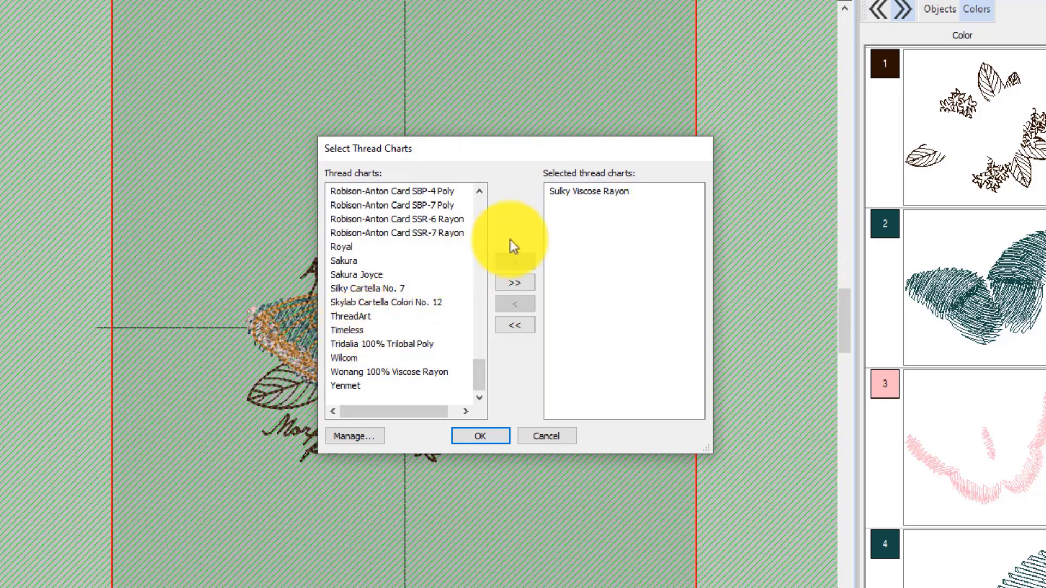
left_click(603, 189)
left_click(517, 307)
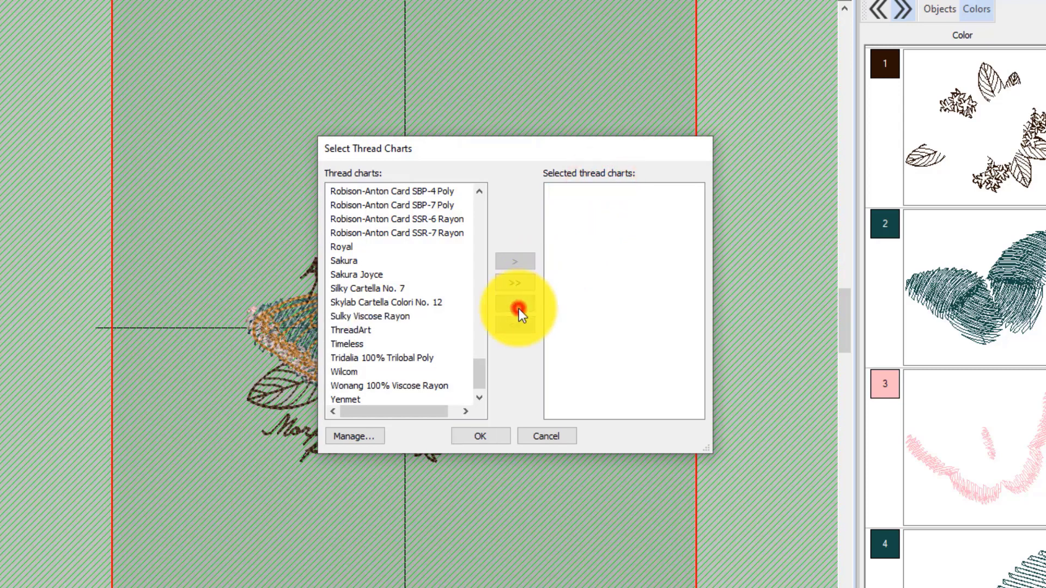
left_click(350, 316)
left_click(505, 261)
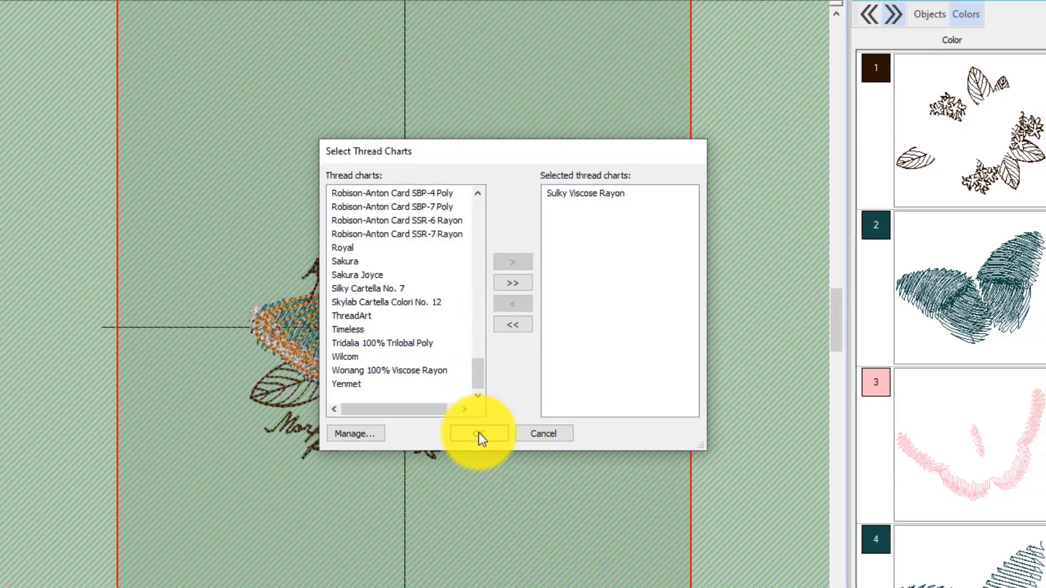
left_click(481, 437)
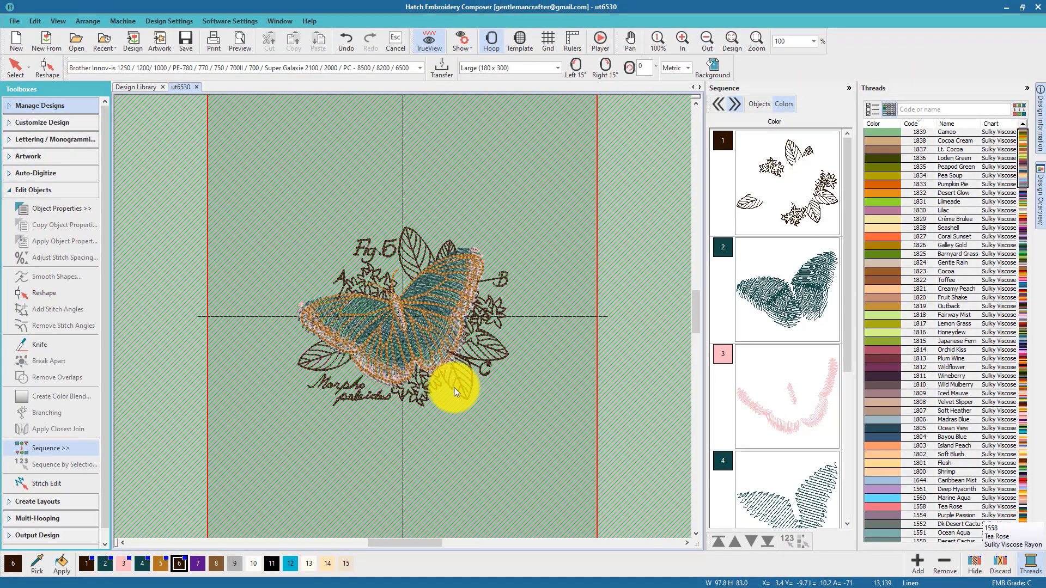
Search thread code 1288 and apply Sulky 1288 Aqua to the first colour and colour 6
mouse_move(1022, 144)
left_mouse_down()
mouse_move(1015, 495)
mouse_move(1008, 437)
mouse_move(1031, 128)
left_mouse_up()
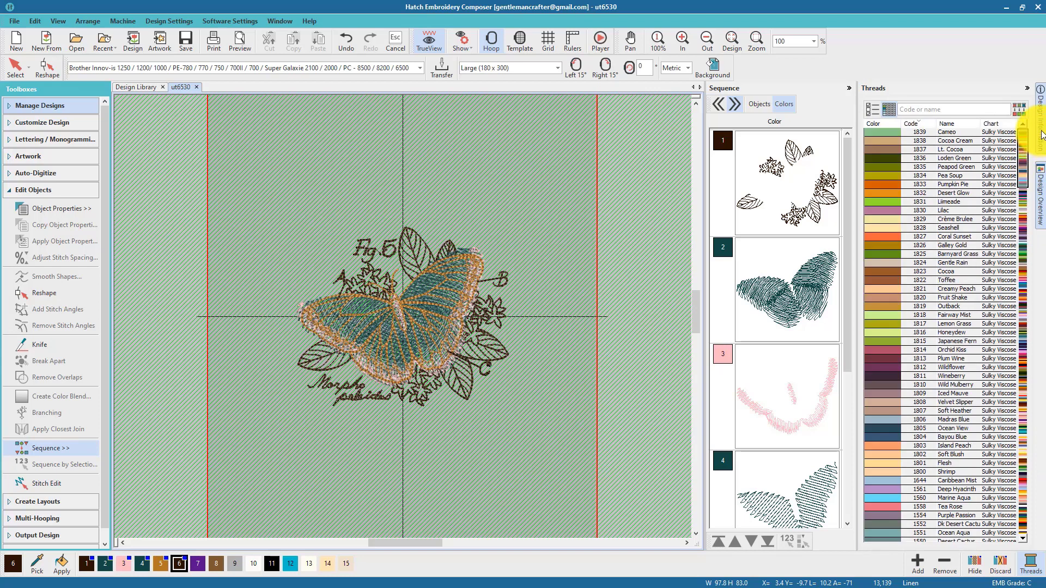
left_click(791, 160)
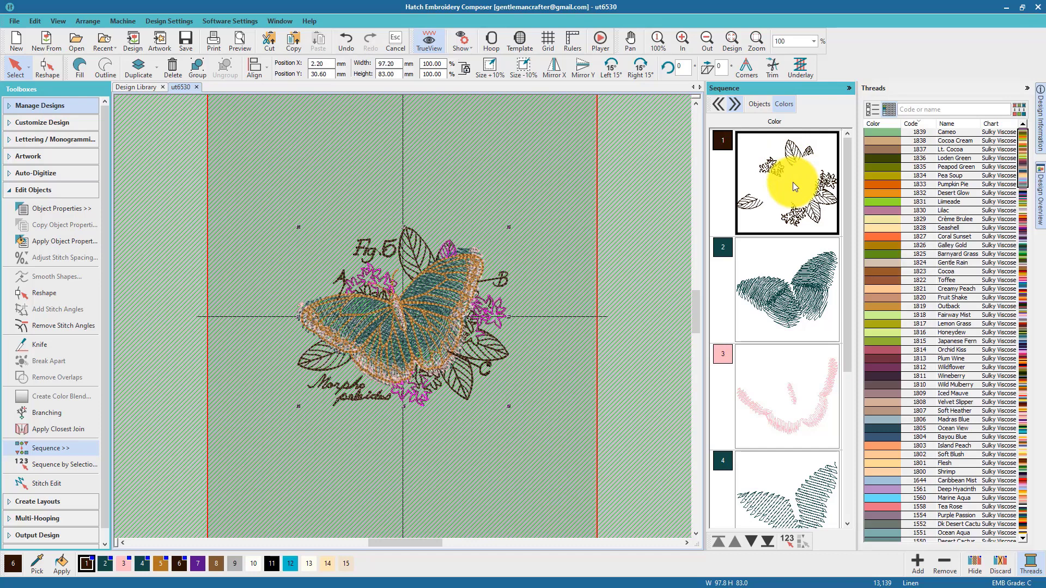
left_click(907, 109)
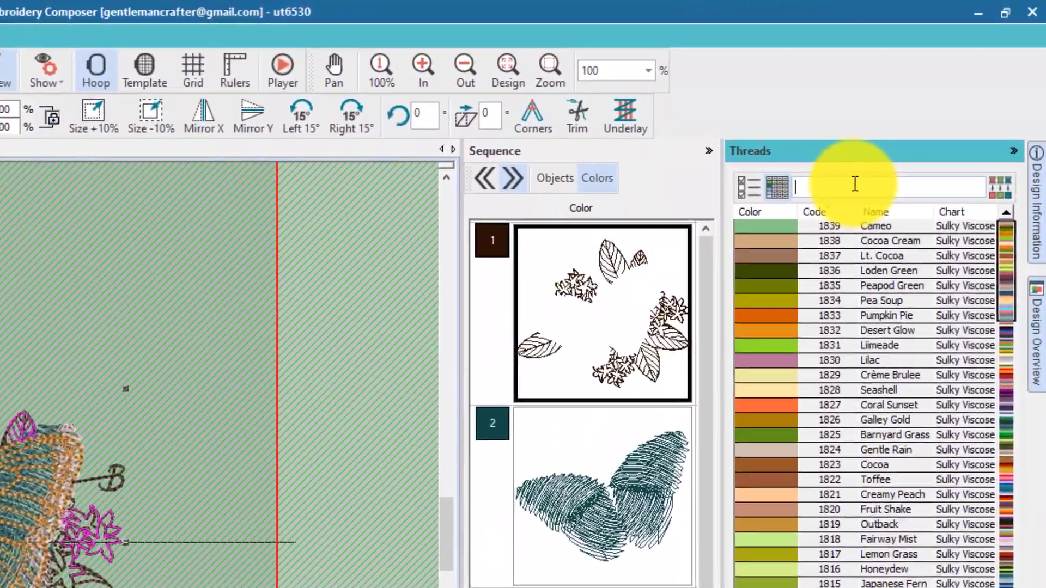
type("1288")
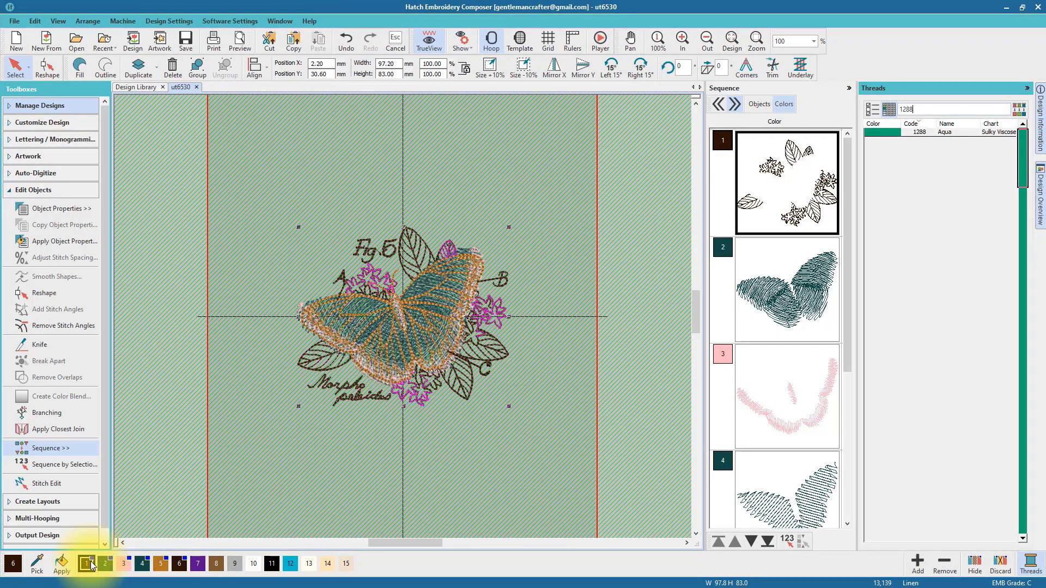
double_click(945, 134)
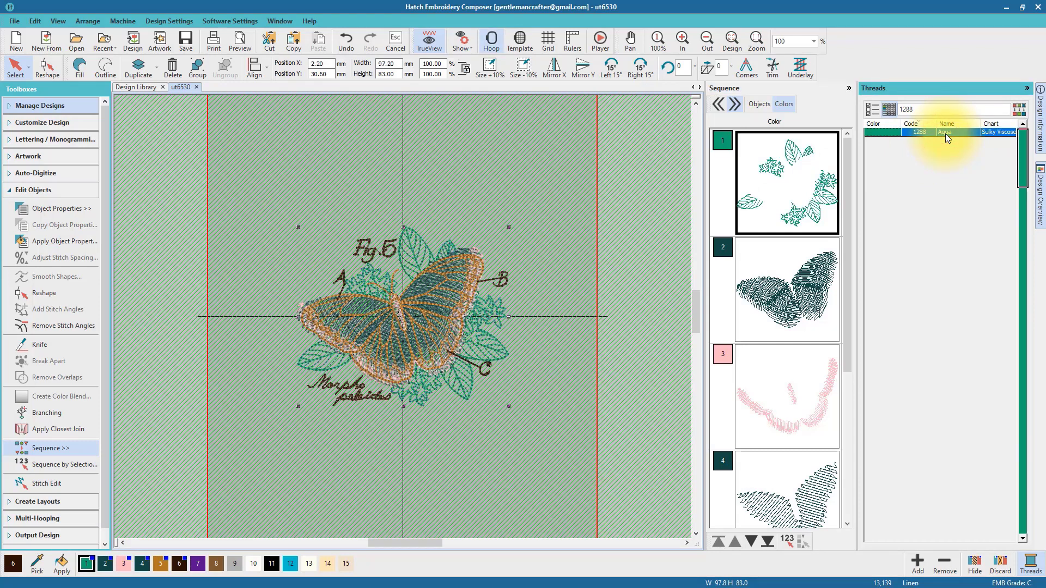
left_click_drag(848, 150, 845, 342)
left_click(813, 459)
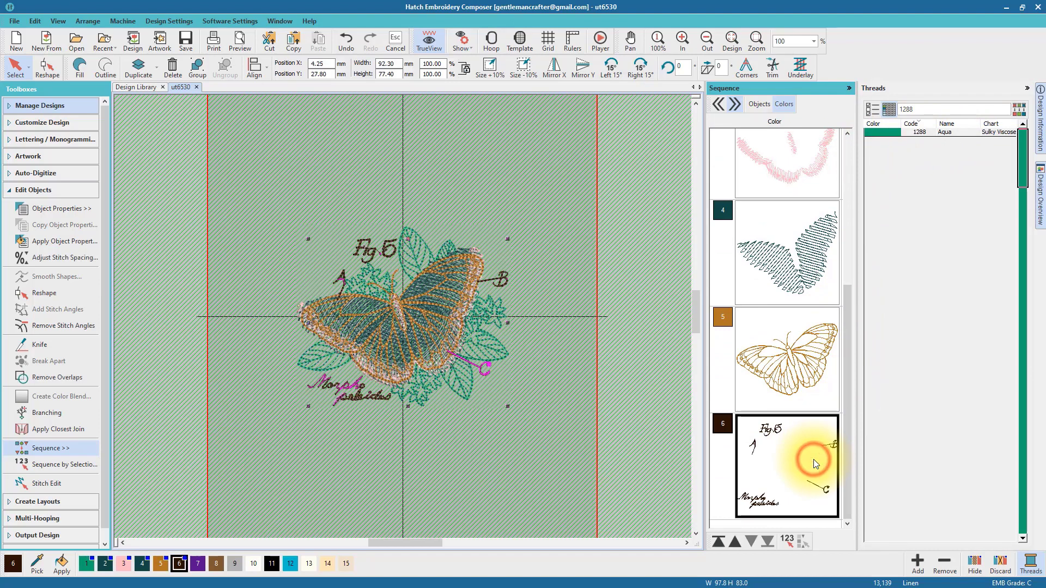
double_click(945, 134)
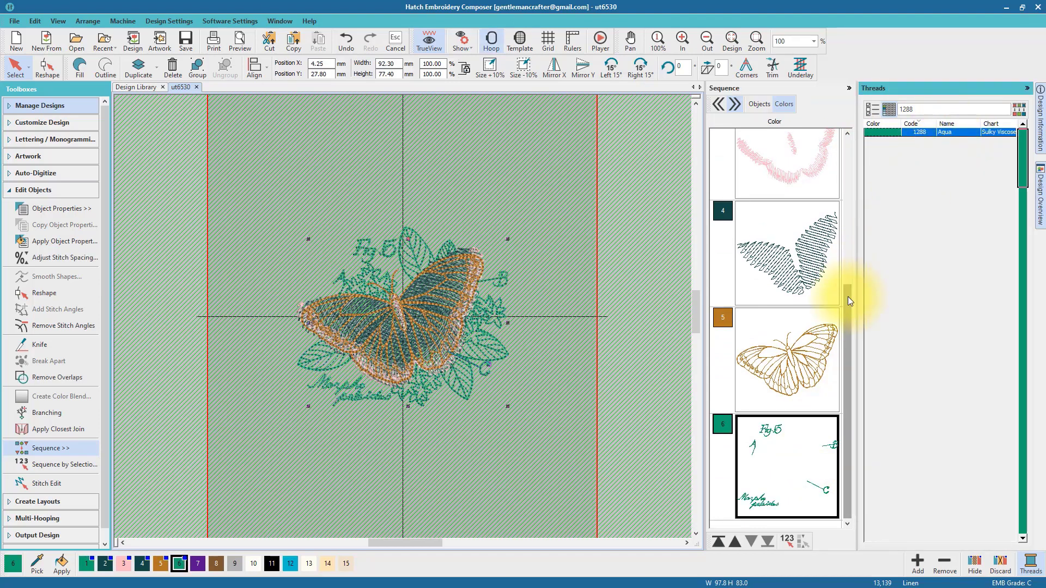
Recolour colour 2, the wing fill, to Sulky 1513 Wild Peacock
left_click_drag(847, 297, 849, 144)
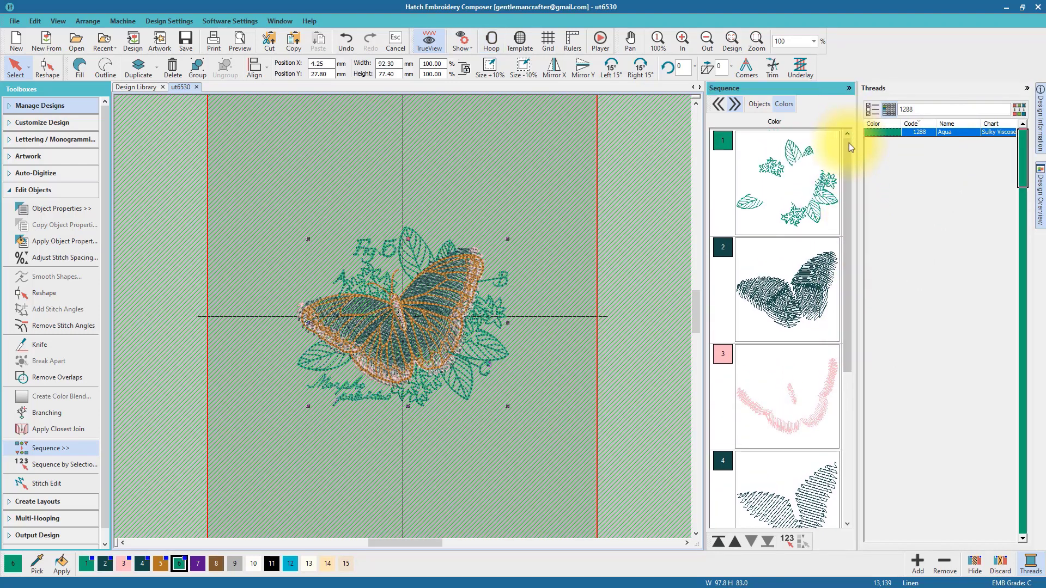
left_click(799, 290)
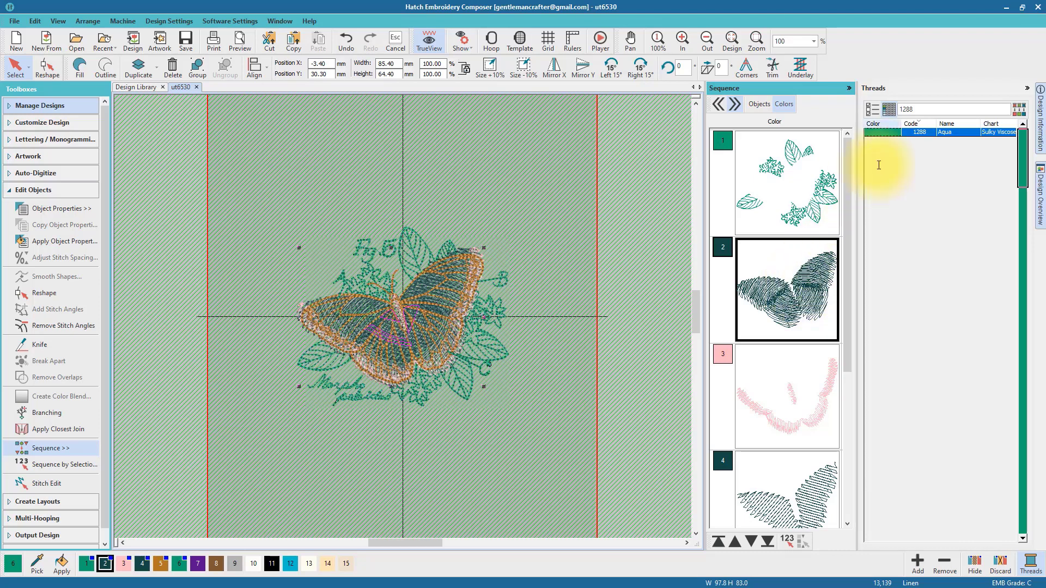
left_click(912, 108)
left_click(922, 110)
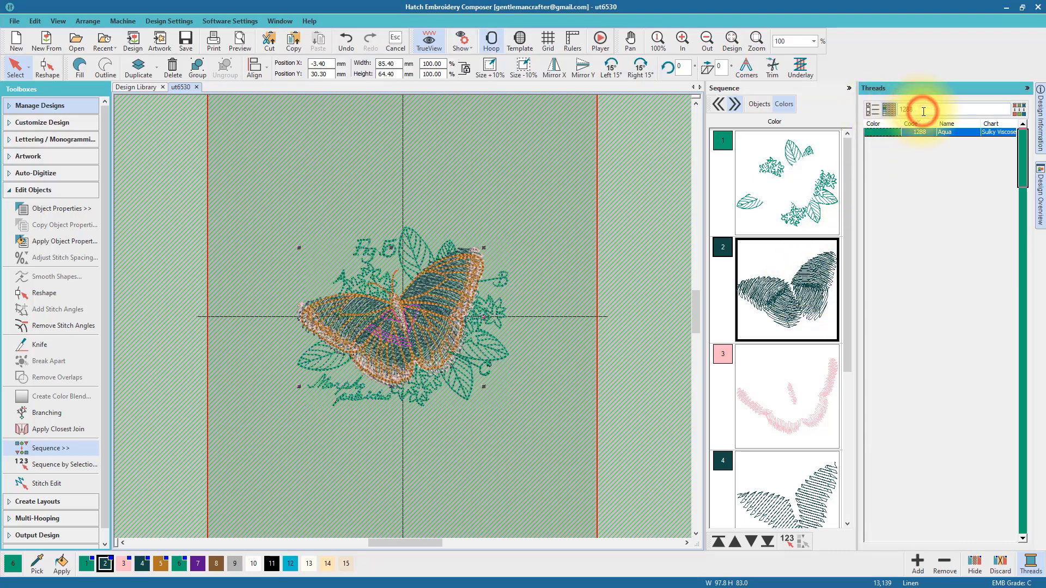
key("BackSpace")
key("BackSpace")
key("BackSpace")
key("BackSpace")
type("1513")
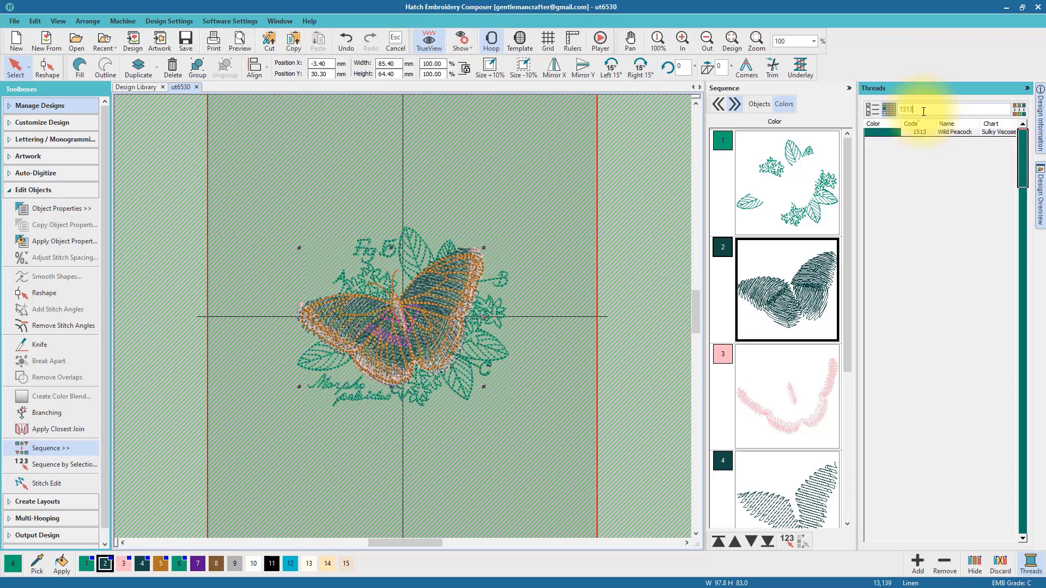
left_click(954, 134)
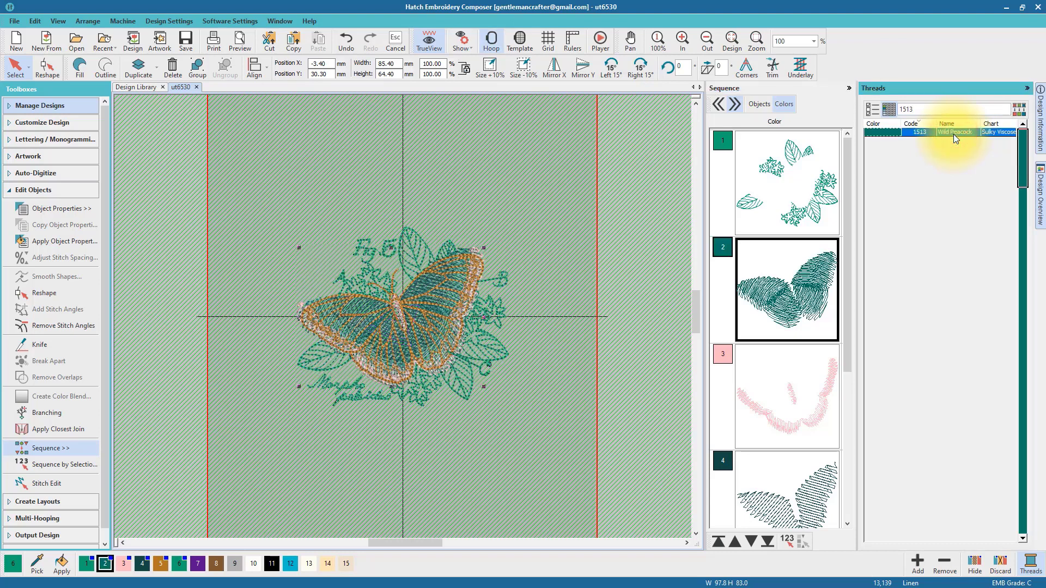
Recolour colour 3, the pink wing edging, to Sulky 1080 Orchid
left_click(815, 380)
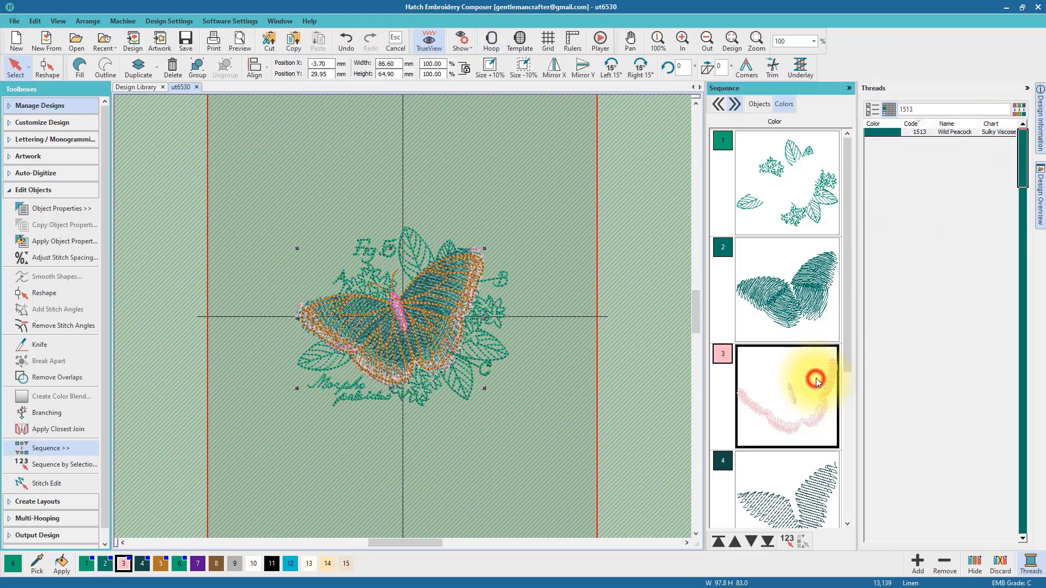
left_click(923, 110)
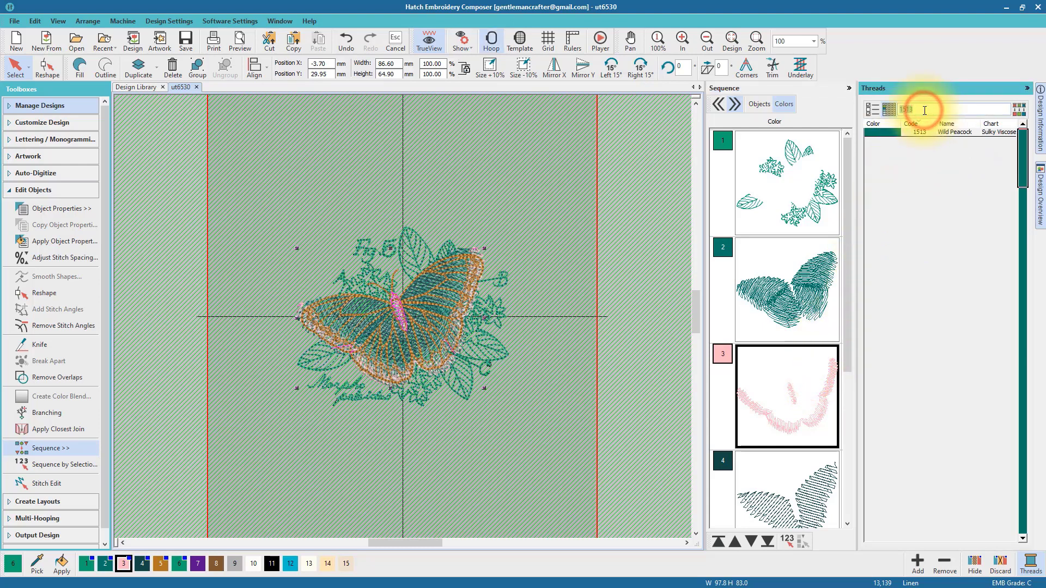
type("1080")
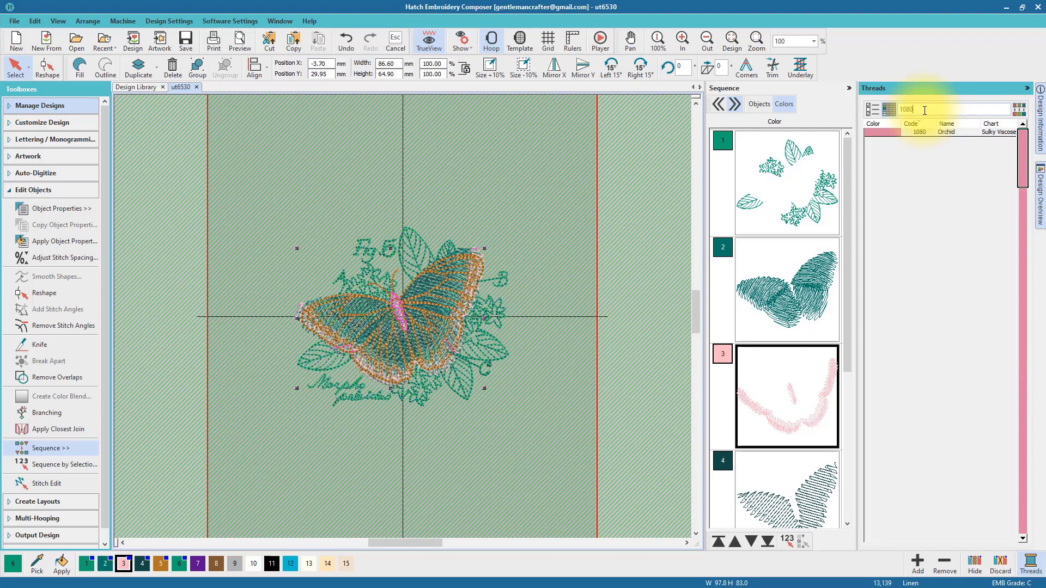
left_click(959, 131)
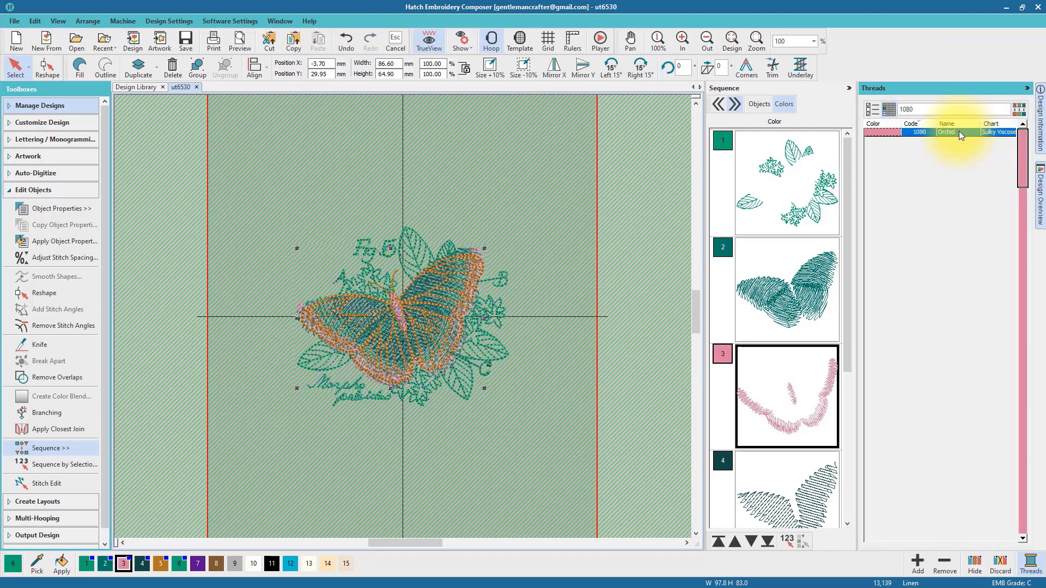
left_click_drag(848, 306, 849, 378)
left_click(823, 381)
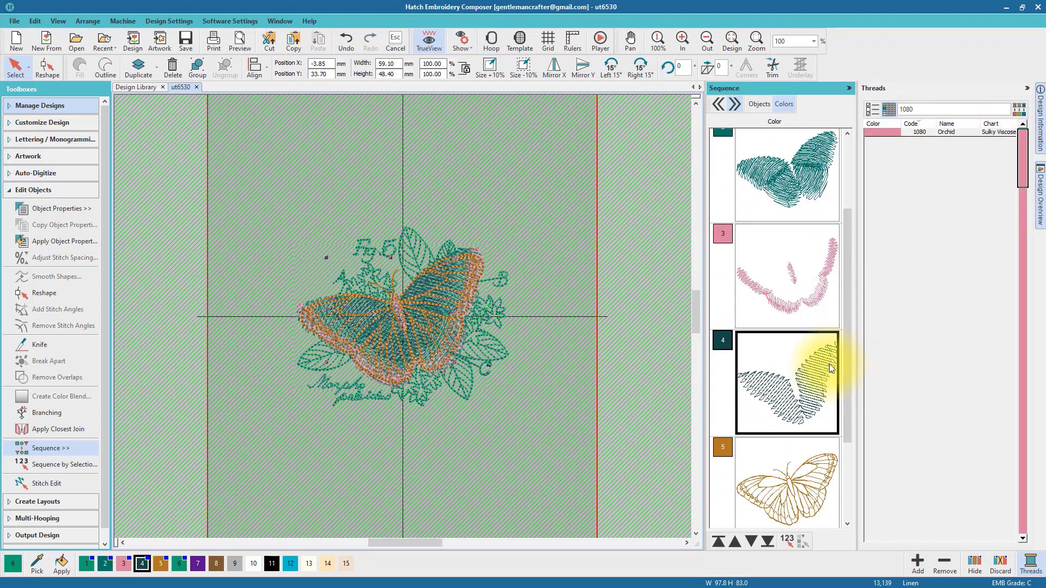
Recolour colour 4's wing hatching to Sulky 1235 Deep Purple
left_click(931, 108)
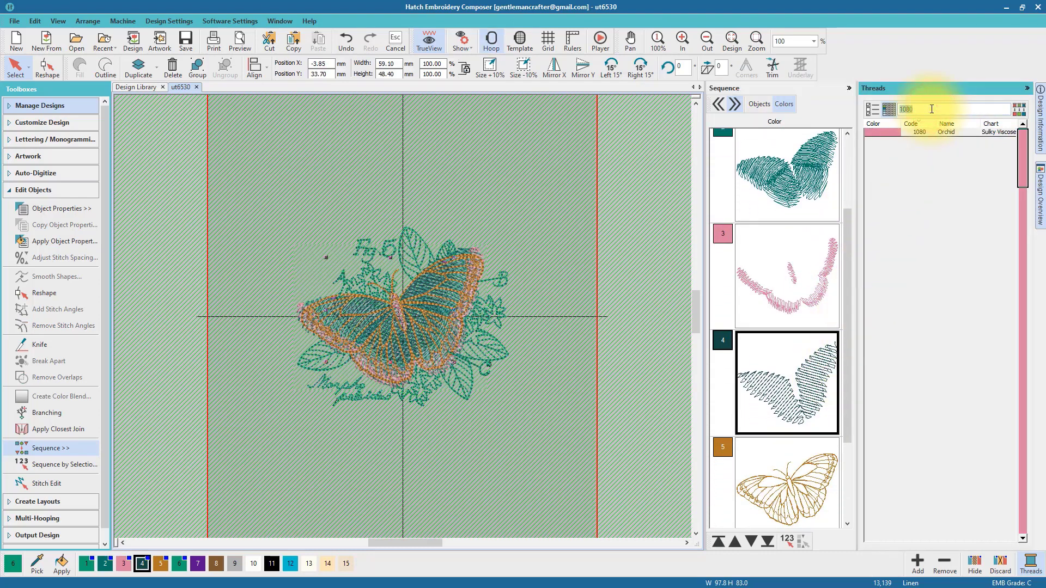
type("1235")
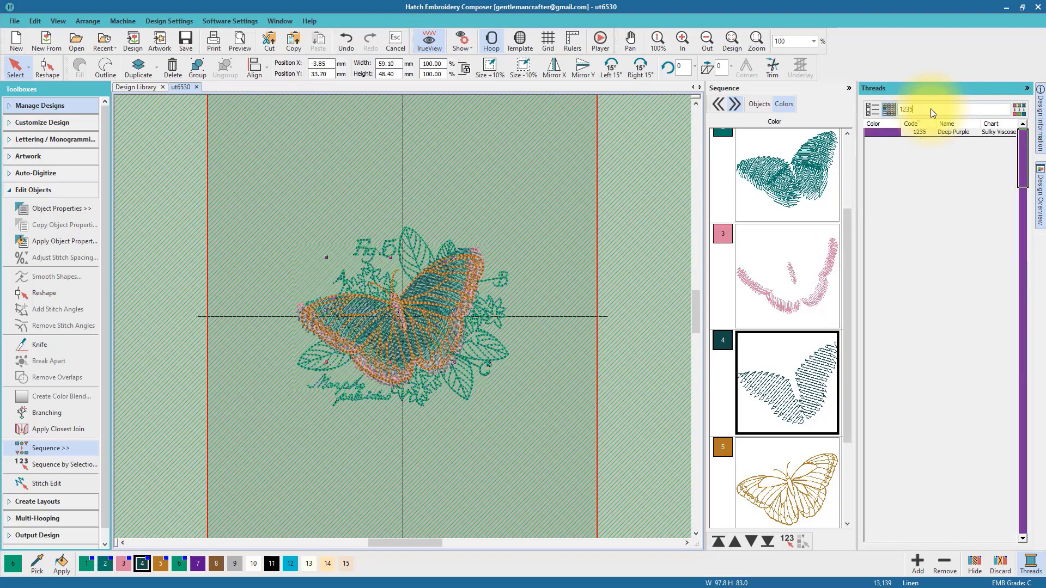
double_click(950, 132)
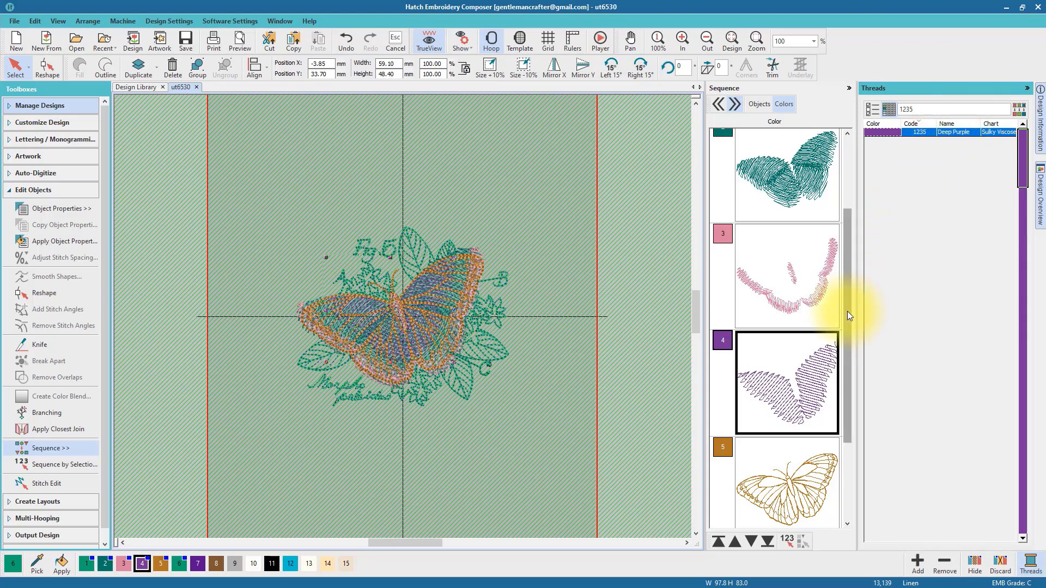
Recolour colour 5, the butterfly outline, to Sulky 1234 Almost Black
left_click_drag(847, 311, 821, 388)
left_click(809, 371)
left_click(918, 108)
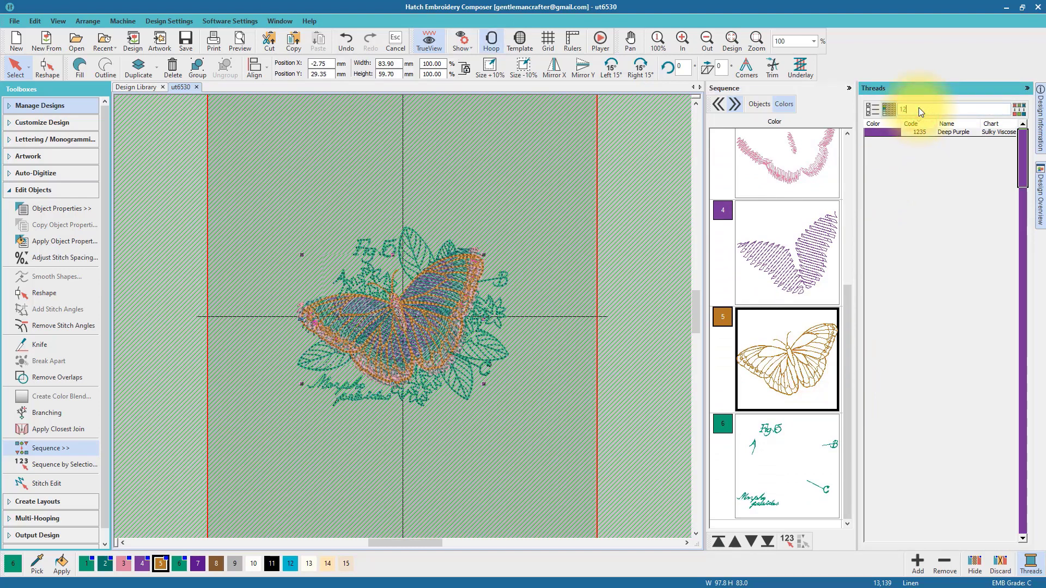
type("1234")
key("Return")
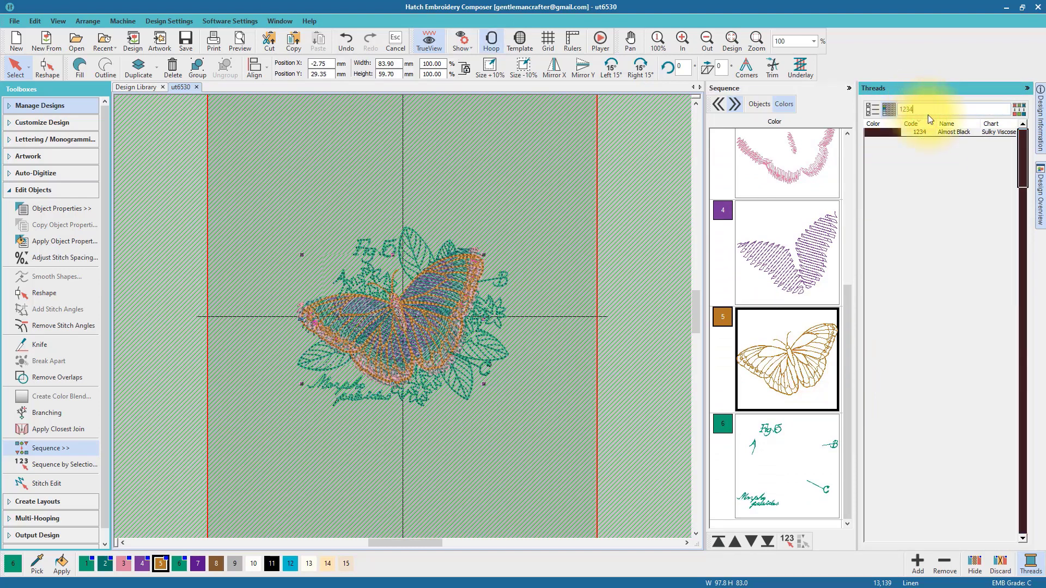
double_click(951, 133)
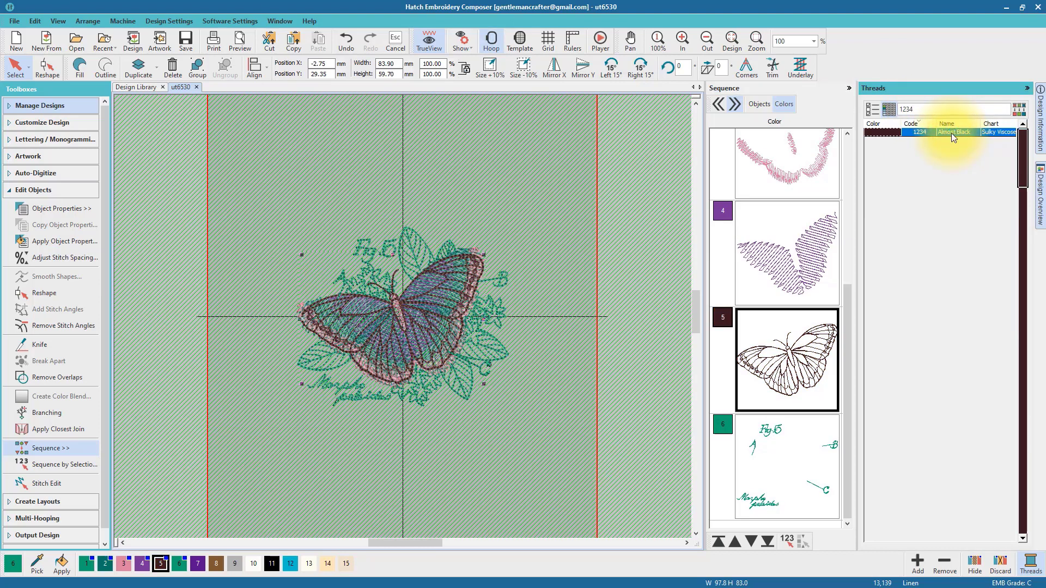
Zoom in twice to view the recoloured butterfly at 156%
left_click(680, 42)
left_click(680, 42)
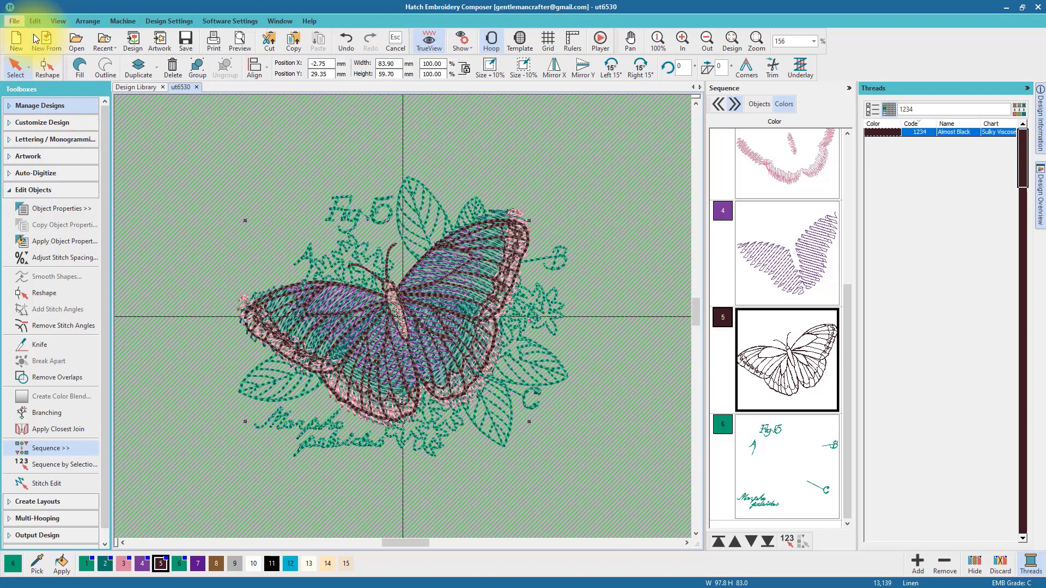
Export the design as a Brother/Babylock/Deco (*.PES) file into My Machine Files
left_click(24, 535)
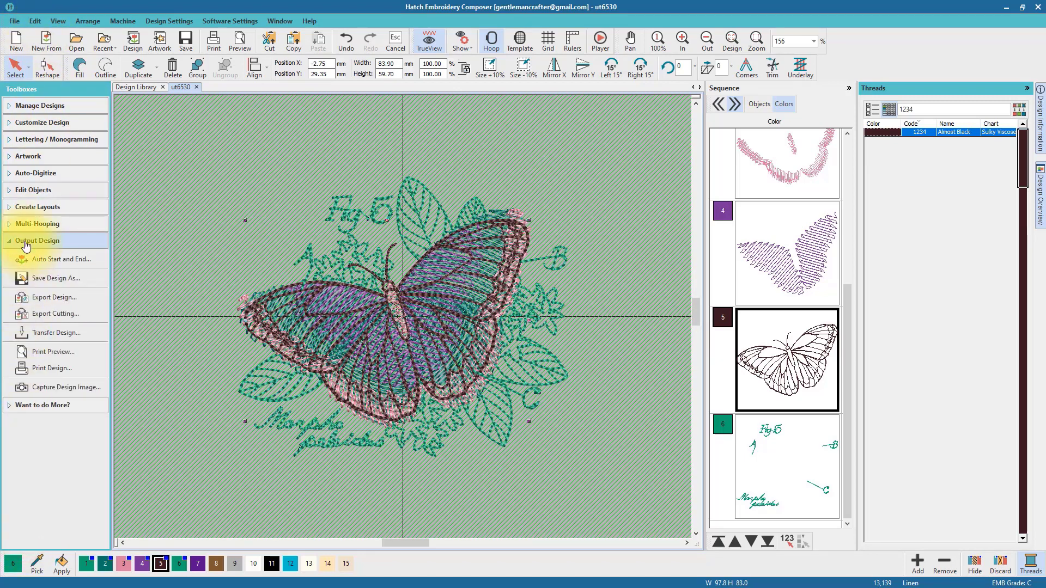
left_click(71, 303)
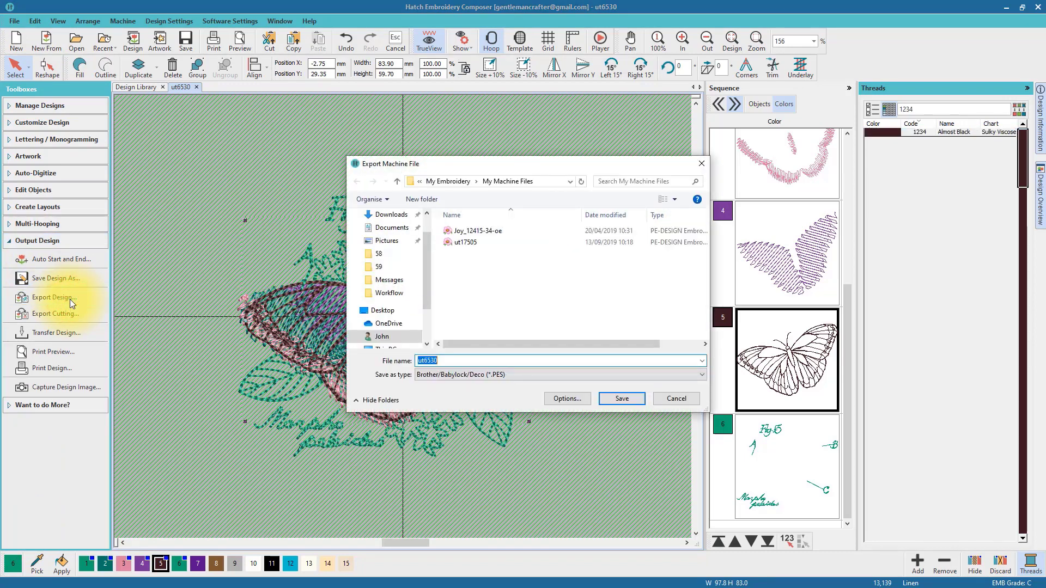
left_click(484, 375)
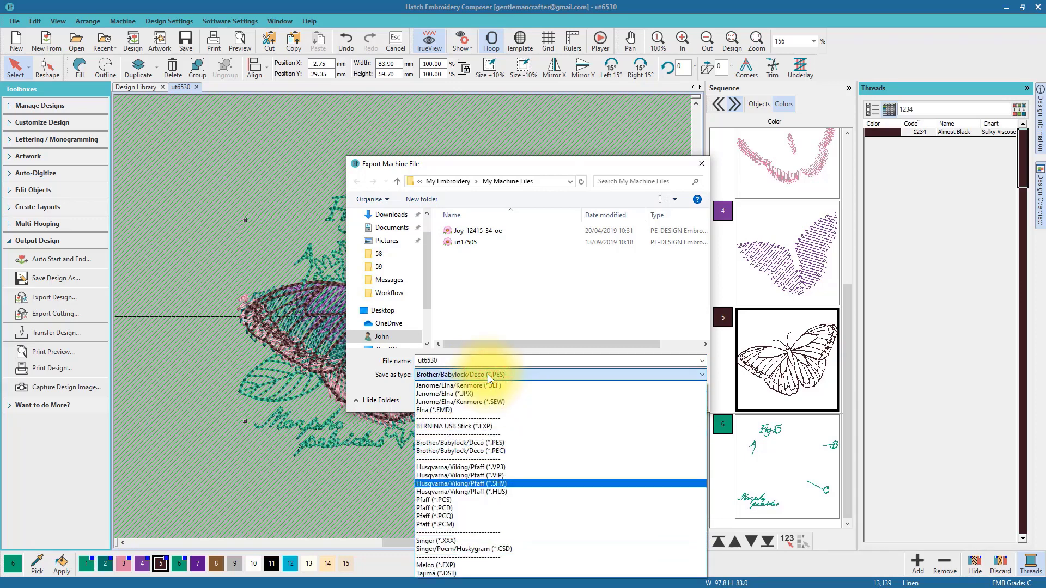
left_click(516, 443)
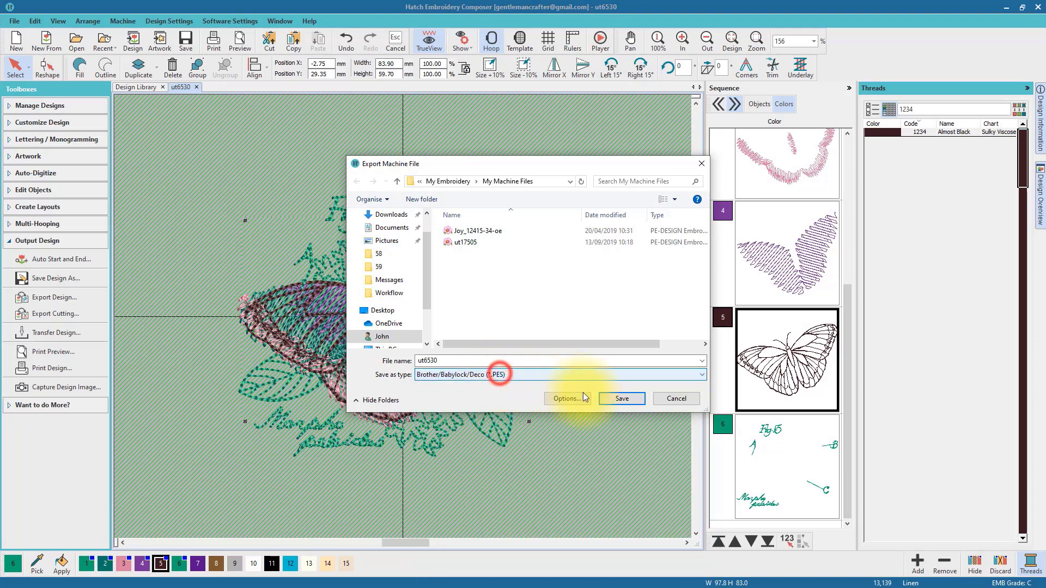
left_click(614, 400)
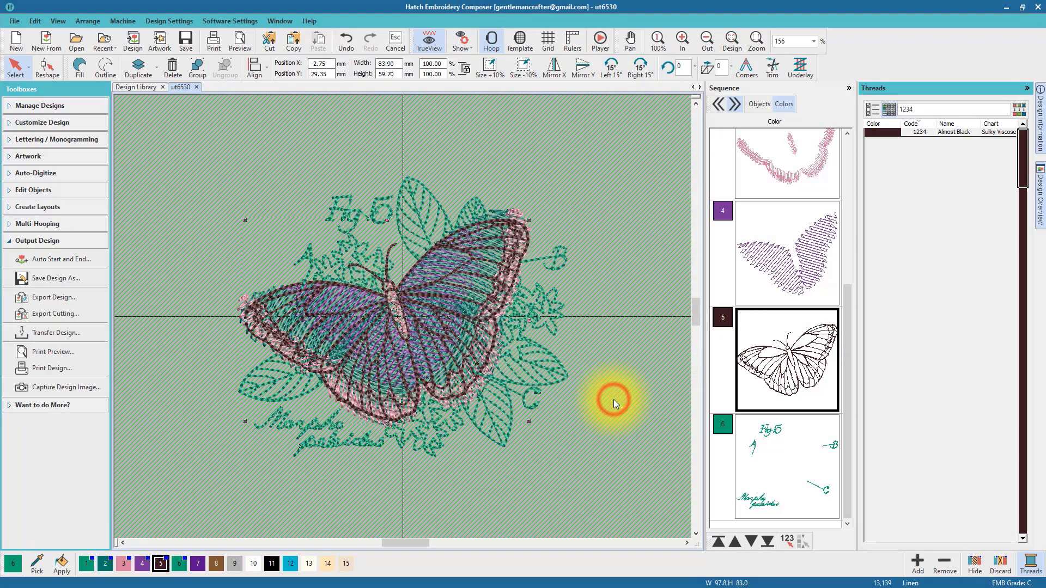